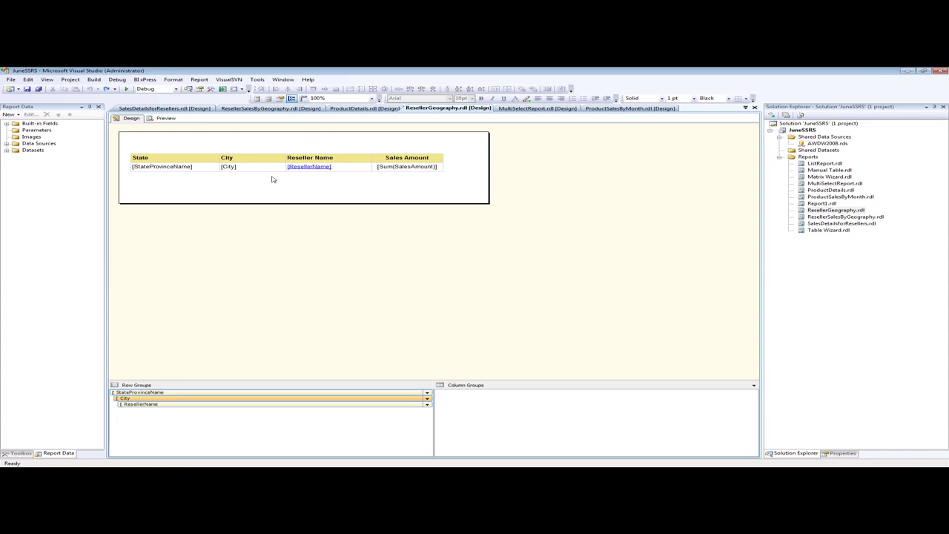
- In the City group's visibility properties, set it to Hide and allow its display to be toggled
{"action": "left_click_drag", "start_coordinate": [260, 249], "coordinate": [343, 312]}
{"action": "mouse_move", "coordinate": [298, 250]}
{"action": "left_mouse_down"}
{"action": "mouse_move", "coordinate": [295, 306]}
{"action": "mouse_move", "coordinate": [317, 285]}
{"action": "left_mouse_up"}
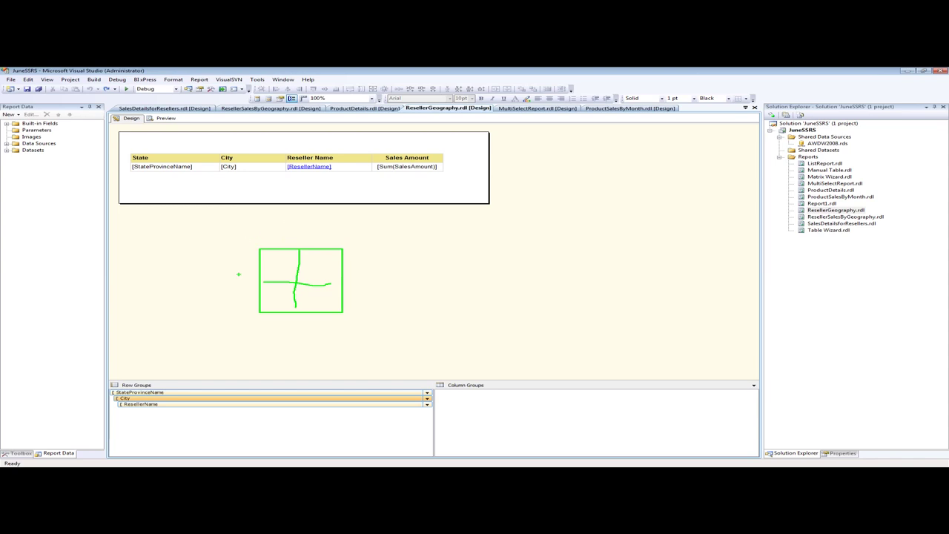
{"action": "left_click_drag", "start_coordinate": [239, 274], "coordinate": [177, 269]}
{"action": "key", "text": "Escape"}
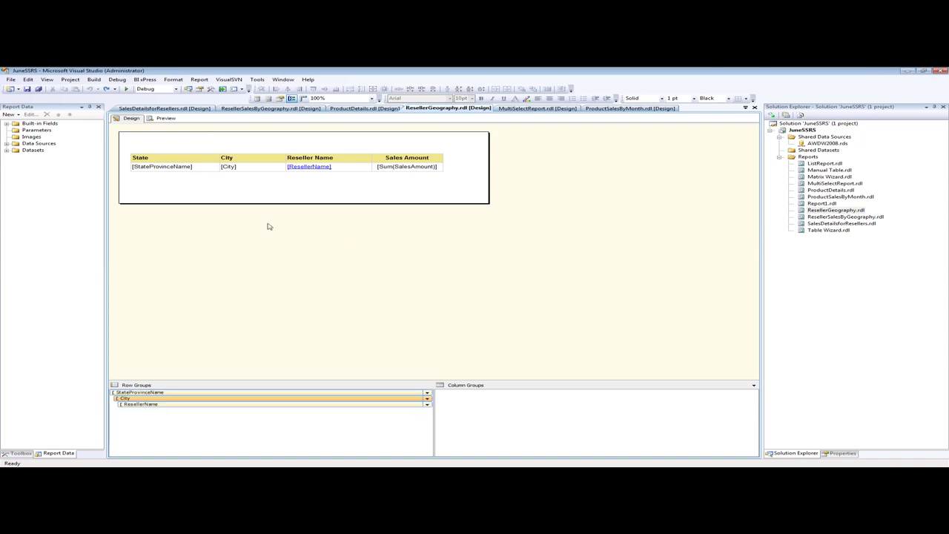
{"action": "right_click", "coordinate": [235, 401]}
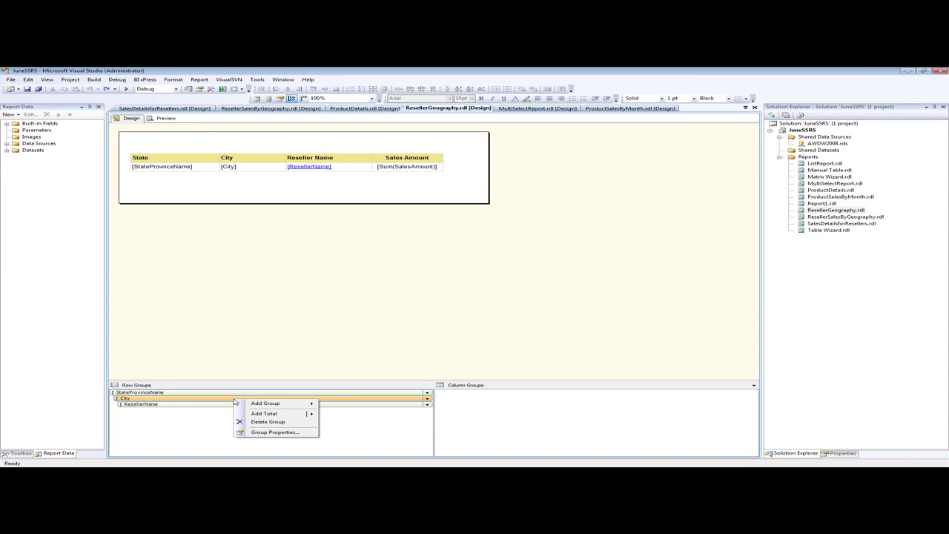
{"action": "left_click", "coordinate": [260, 433]}
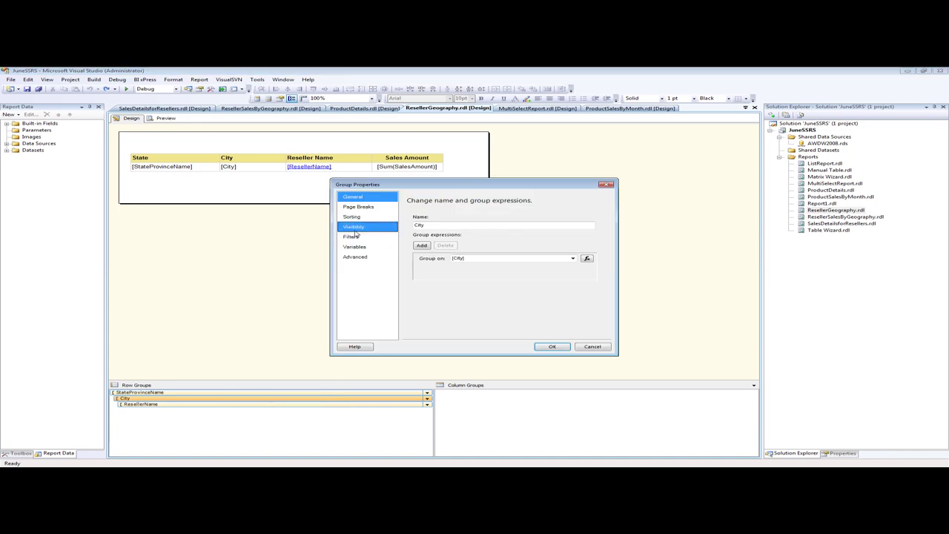
{"action": "left_click", "coordinate": [355, 227]}
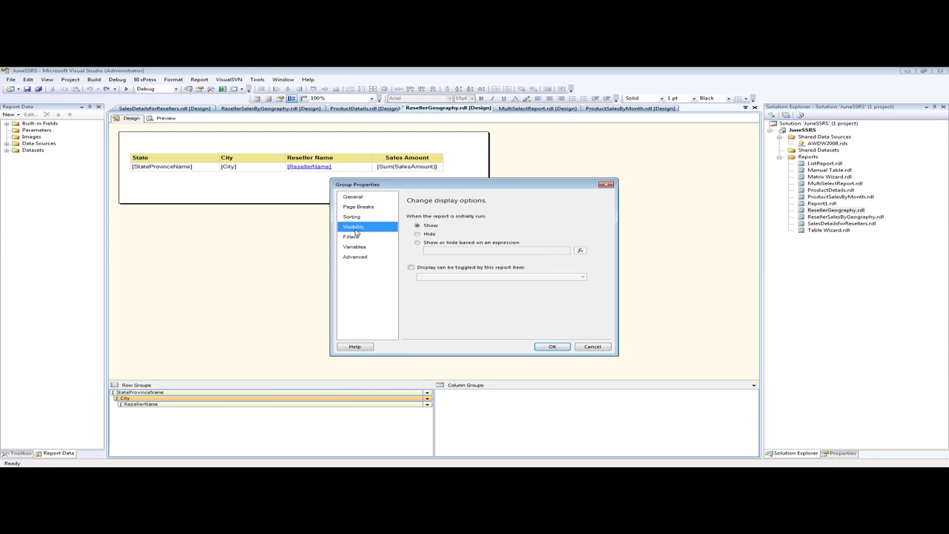
{"action": "left_click", "coordinate": [430, 235]}
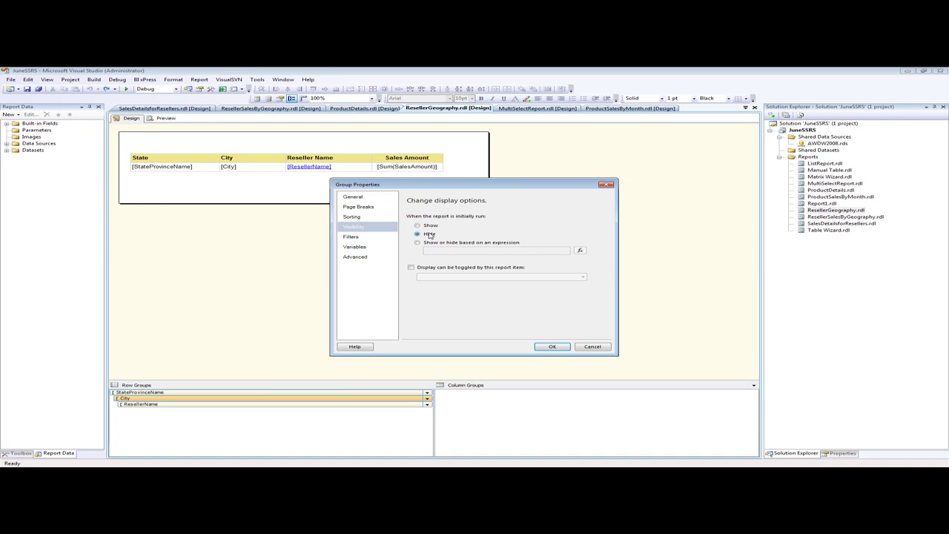
{"action": "left_click", "coordinate": [420, 269]}
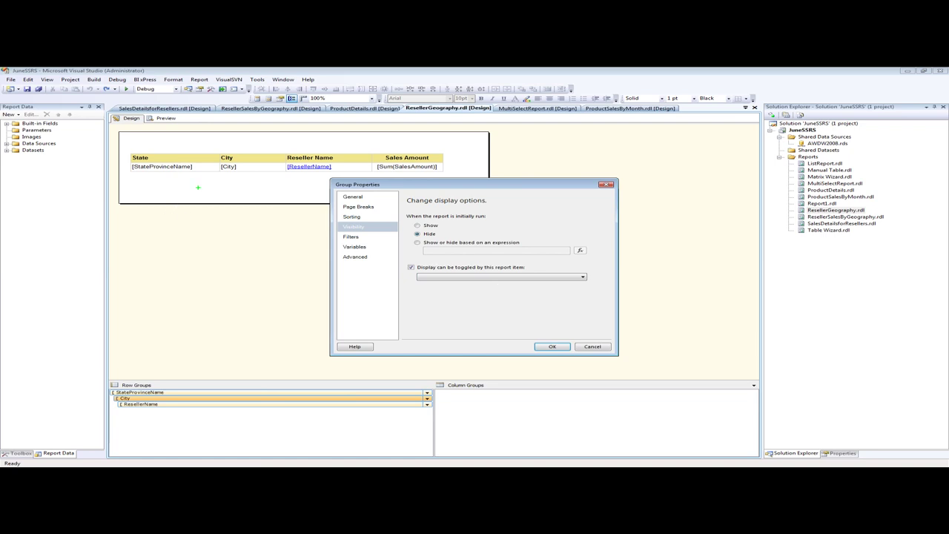
- Choose StateProvinceName as the toggle item and apply the visibility settings
{"action": "left_click_drag", "start_coordinate": [241, 176], "coordinate": [193, 241]}
{"action": "left_click_drag", "start_coordinate": [292, 174], "coordinate": [255, 210]}
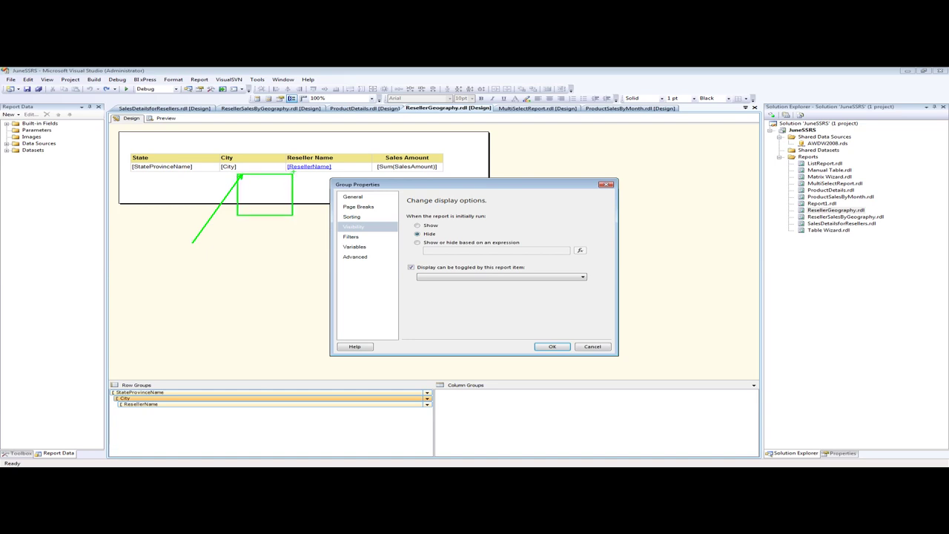
{"action": "left_click_drag", "start_coordinate": [293, 173], "coordinate": [245, 215]}
{"action": "left_click_drag", "start_coordinate": [194, 161], "coordinate": [215, 170]}
{"action": "key", "text": "Escape"}
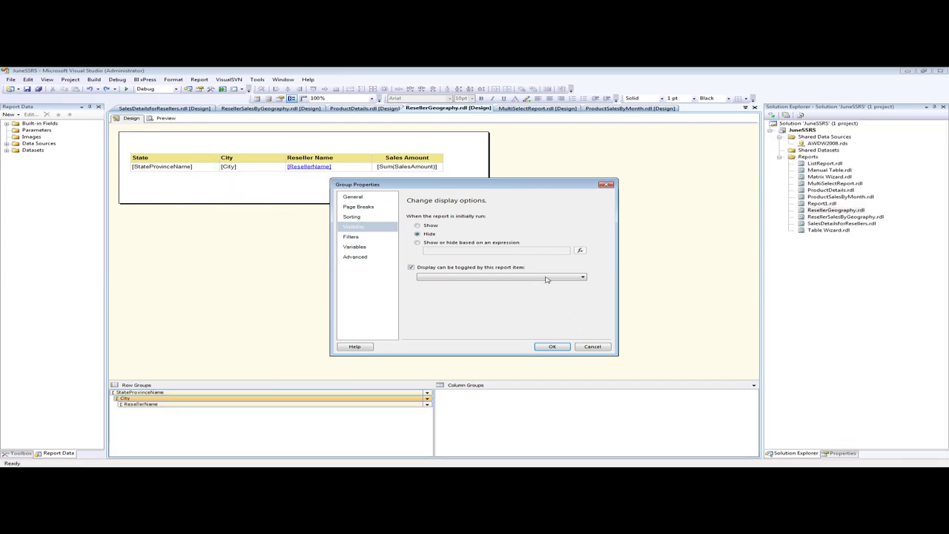
{"action": "left_click", "coordinate": [547, 277]}
{"action": "left_click", "coordinate": [514, 304]}
{"action": "left_click", "coordinate": [548, 348]}
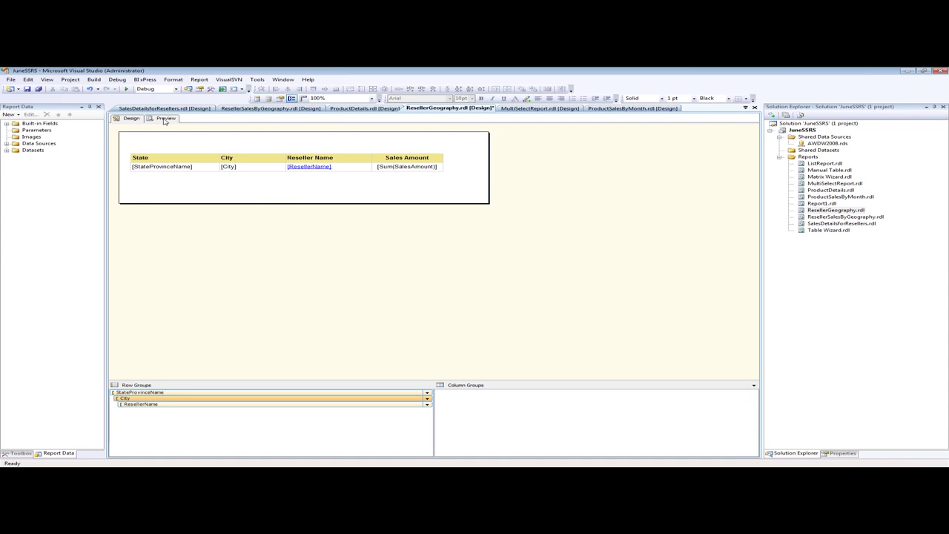
- Render a preview of the ResellerGeography report
{"action": "left_click", "coordinate": [164, 120]}
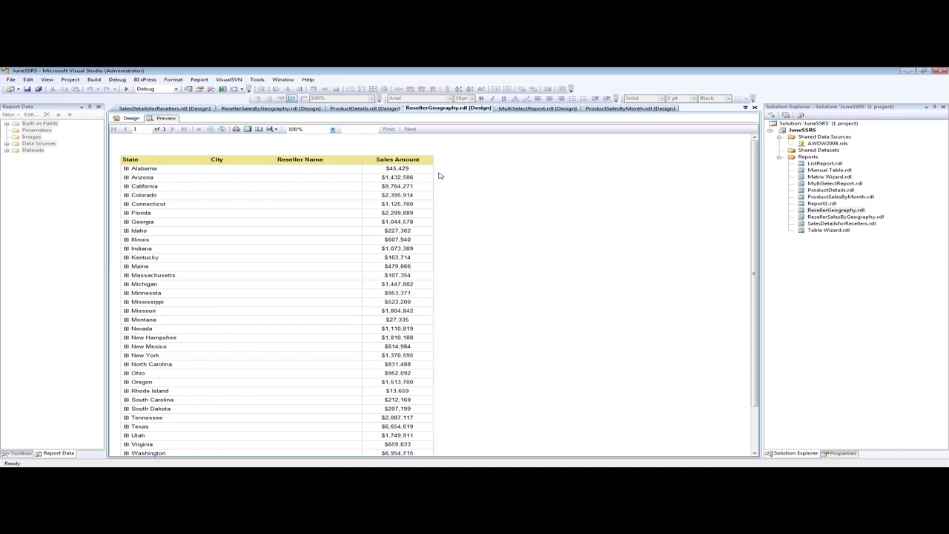
{"action": "key", "text": "ctrl+2"}
{"action": "mouse_move", "coordinate": [441, 169]}
{"action": "left_mouse_down"}
{"action": "mouse_move", "coordinate": [525, 169]}
{"action": "mouse_move", "coordinate": [475, 182]}
{"action": "mouse_move", "coordinate": [540, 184]}
{"action": "left_mouse_up"}
{"action": "left_click_drag", "start_coordinate": [442, 188], "coordinate": [564, 188]}
{"action": "left_click_drag", "start_coordinate": [458, 205], "coordinate": [545, 206]}
{"action": "left_click_drag", "start_coordinate": [458, 231], "coordinate": [545, 231]}
{"action": "left_click_drag", "start_coordinate": [468, 255], "coordinate": [623, 266]}
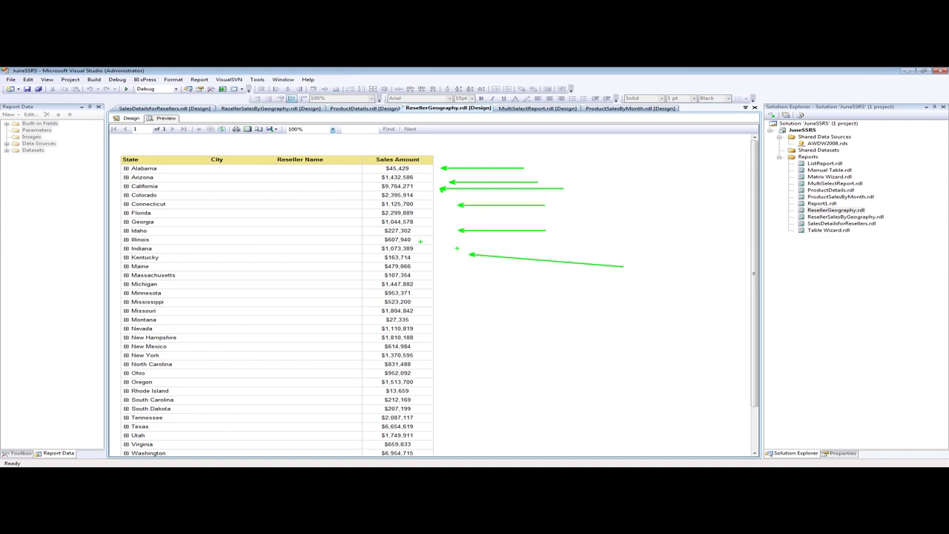
{"action": "key", "text": "Escape"}
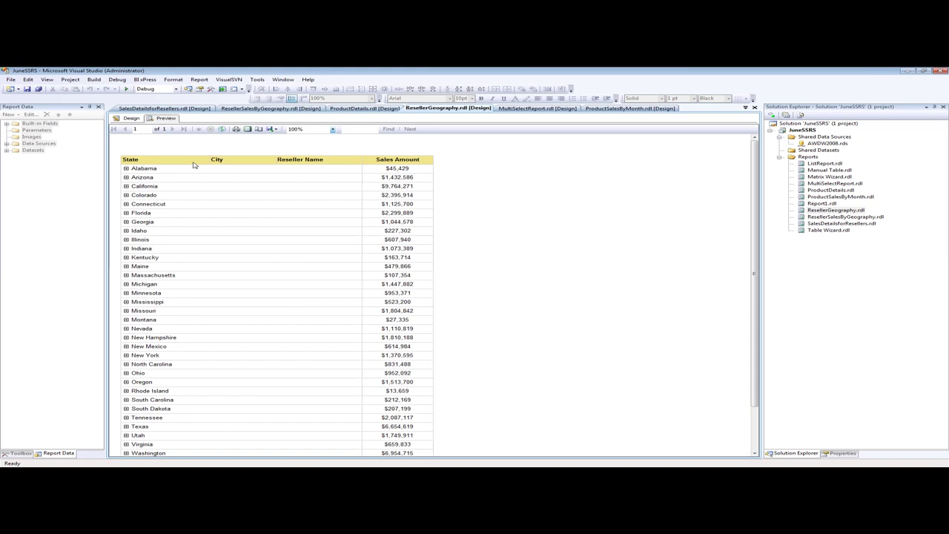
- Expand Alabama, Arizona and California to show their cities and resellers, then collapse them
{"action": "left_click", "coordinate": [126, 169]}
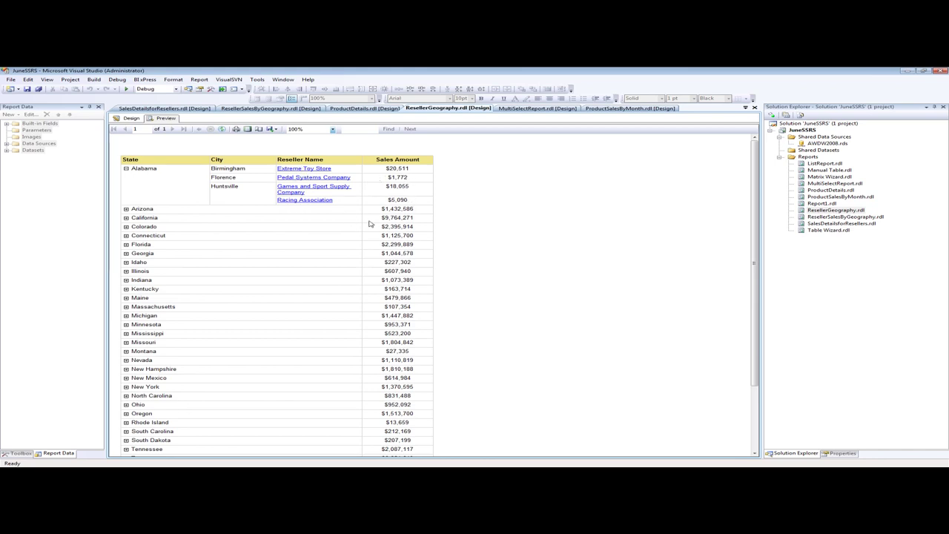
{"action": "left_click", "coordinate": [126, 209]}
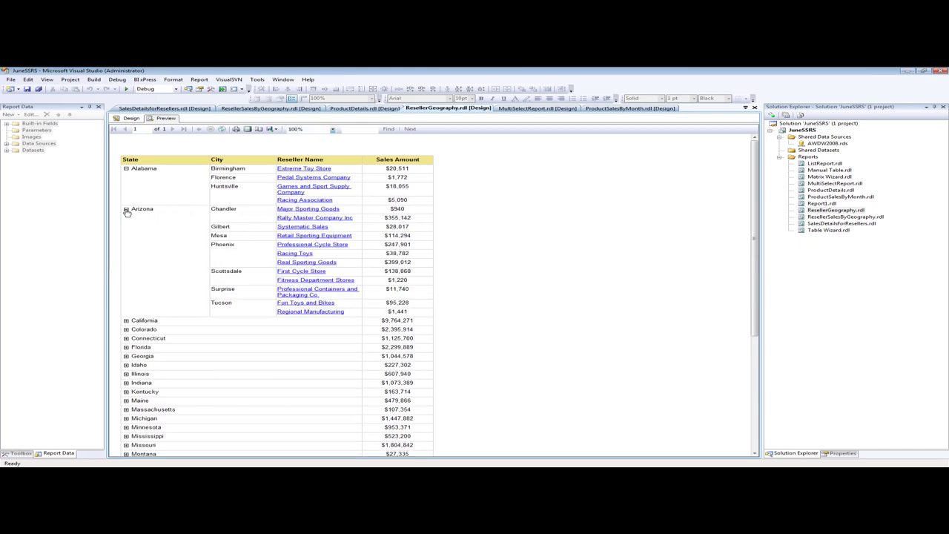
{"action": "left_click", "coordinate": [126, 320]}
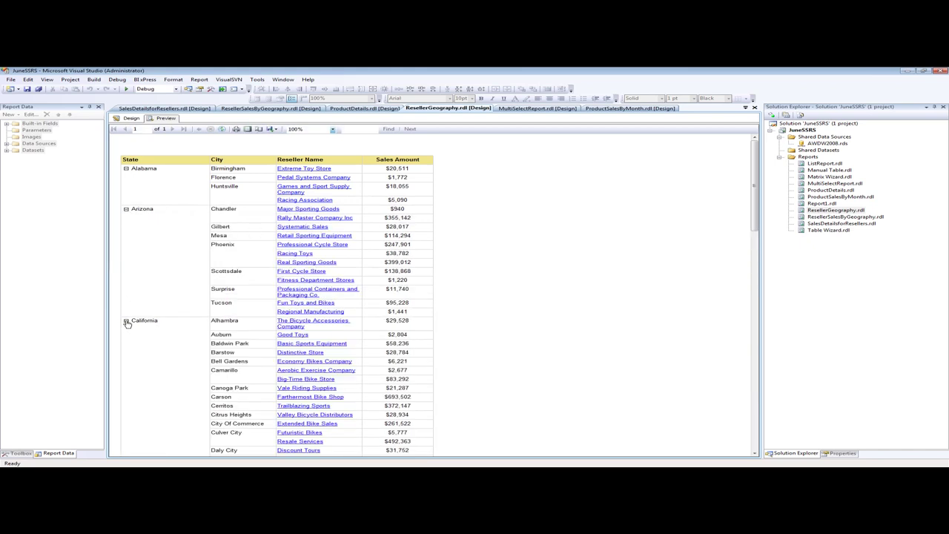
{"action": "scroll", "coordinate": [545, 273], "scroll_direction": "down", "scroll_amount": 2}
{"action": "scroll", "coordinate": [544, 275], "scroll_direction": "down", "scroll_amount": 3}
{"action": "scroll", "coordinate": [545, 274], "scroll_direction": "up", "scroll_amount": 6}
{"action": "left_click", "coordinate": [126, 209]}
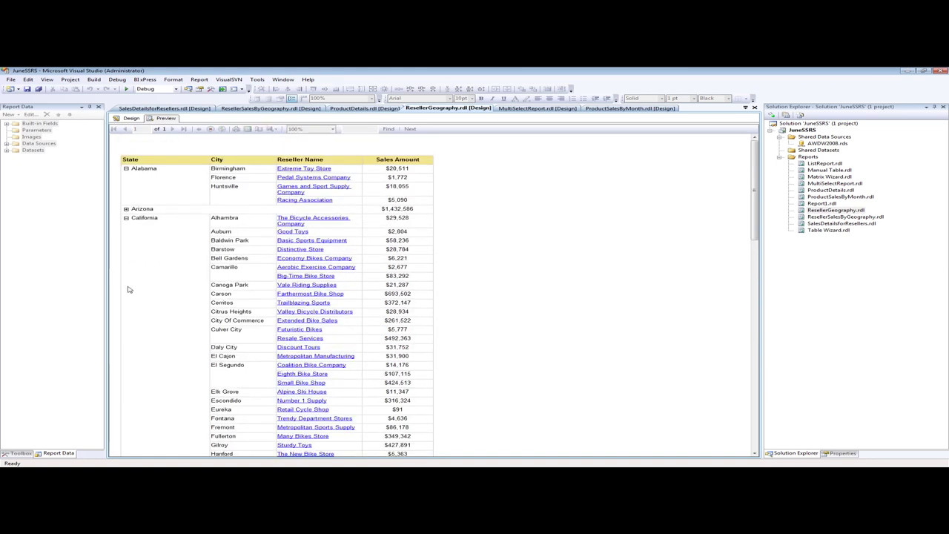
{"action": "left_click", "coordinate": [126, 218]}
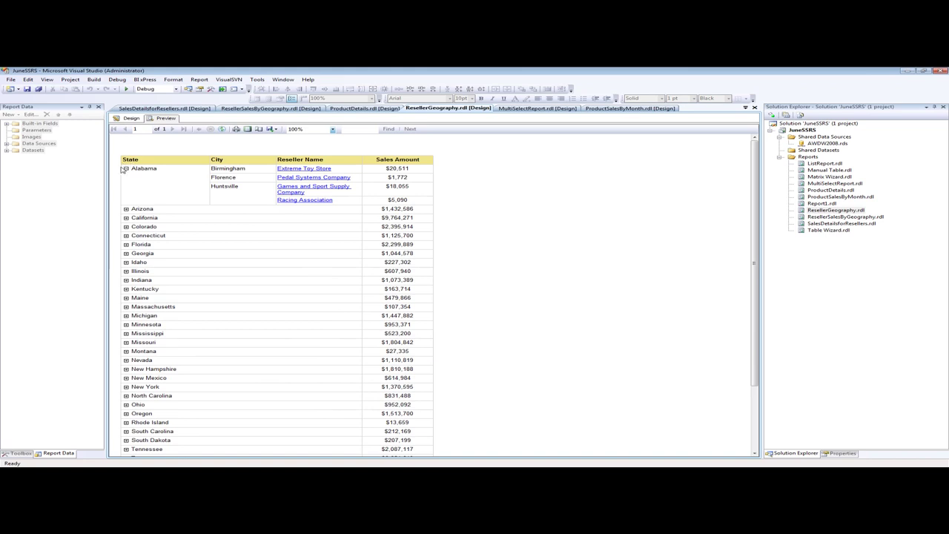
{"action": "left_click", "coordinate": [126, 168]}
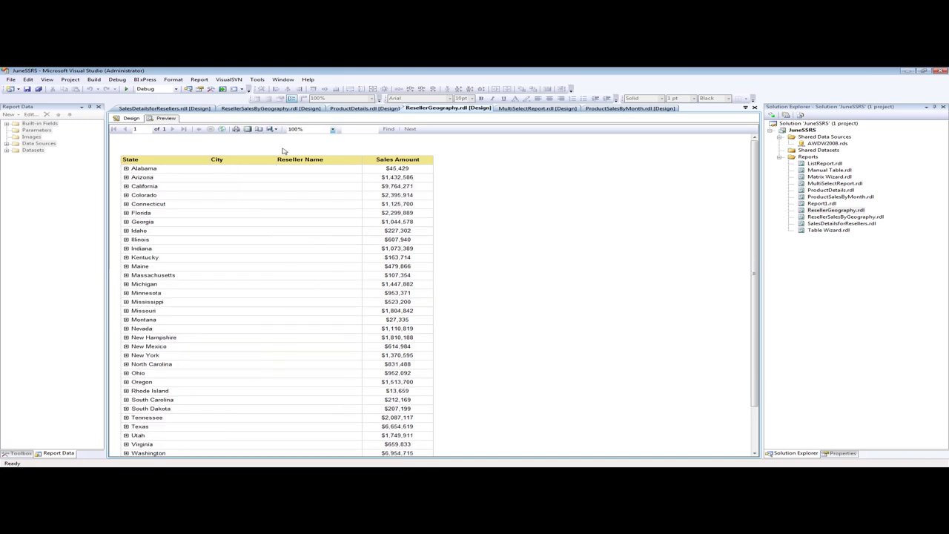
- Switch back to the report's design layout
{"action": "left_click", "coordinate": [131, 119]}
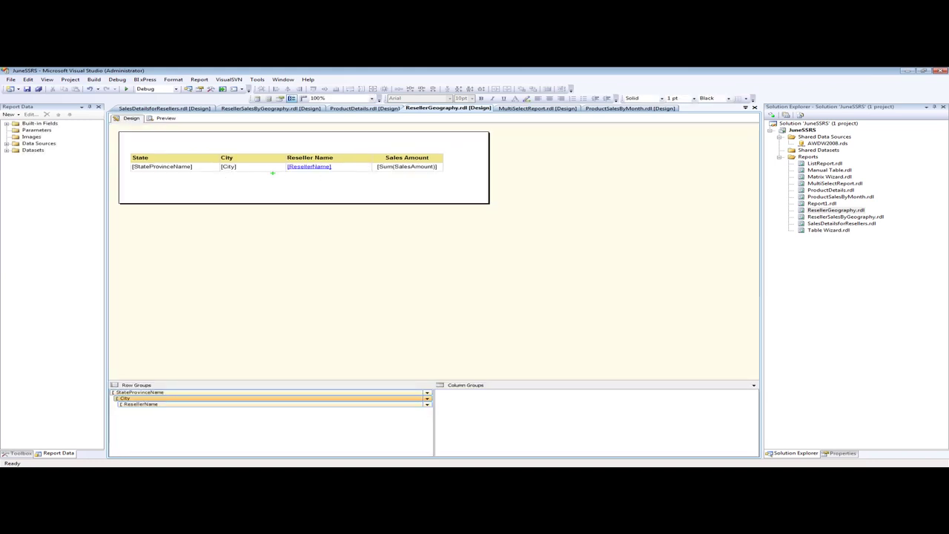
{"action": "left_click_drag", "start_coordinate": [272, 173], "coordinate": [271, 219]}
{"action": "left_click_drag", "start_coordinate": [199, 173], "coordinate": [197, 238]}
{"action": "mouse_move", "coordinate": [226, 141]}
{"action": "left_mouse_down"}
{"action": "mouse_move", "coordinate": [291, 178]}
{"action": "mouse_move", "coordinate": [335, 178]}
{"action": "left_mouse_up"}
{"action": "key", "text": "Escape"}
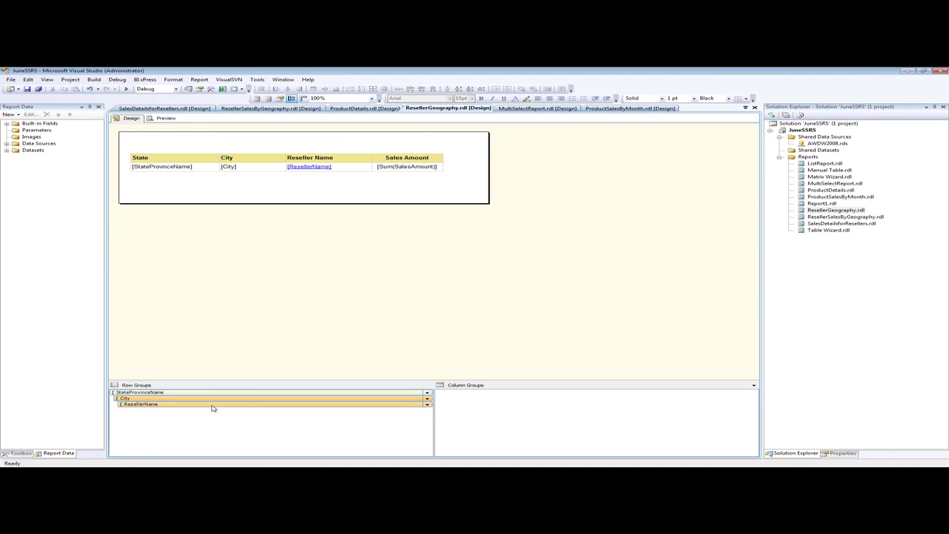
- Review the City group's visibility settings and close its properties unchanged
{"action": "right_click", "coordinate": [215, 401]}
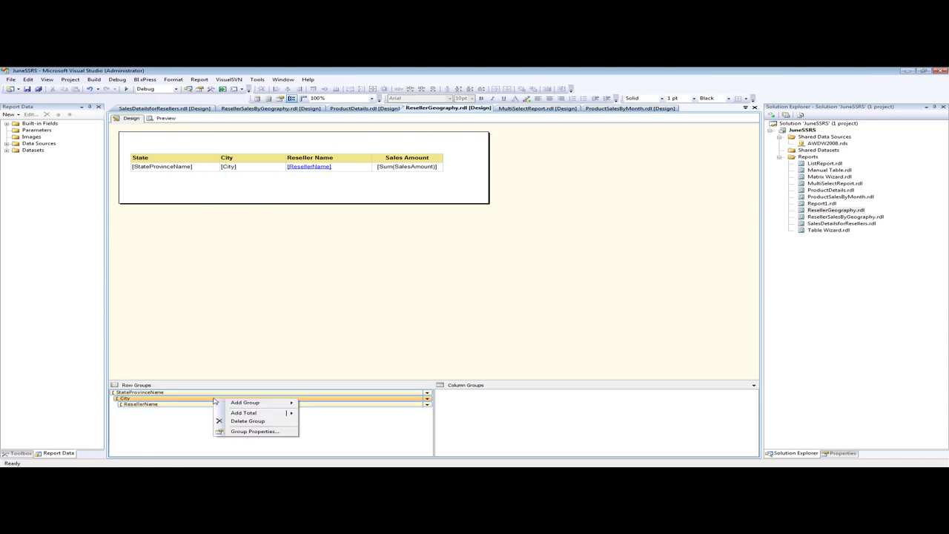
{"action": "left_click", "coordinate": [245, 432]}
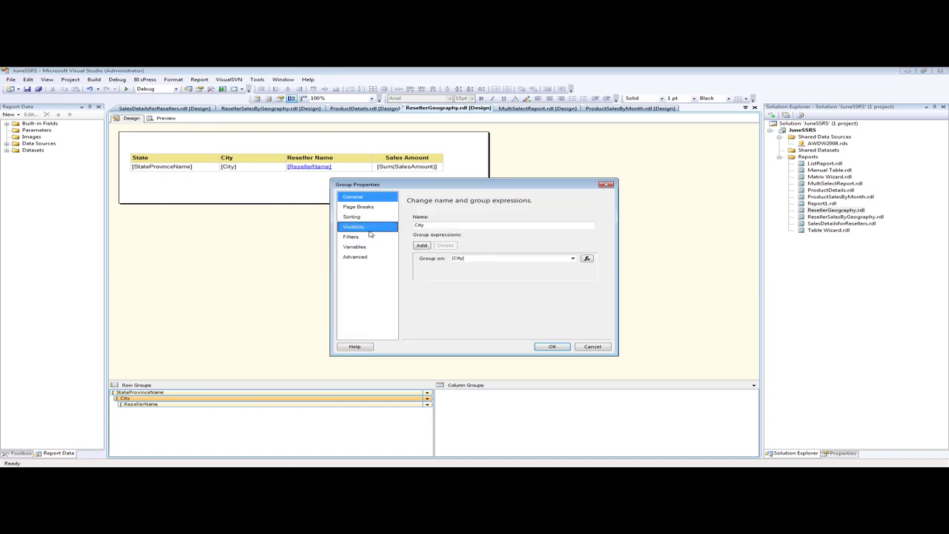
{"action": "left_click", "coordinate": [368, 229]}
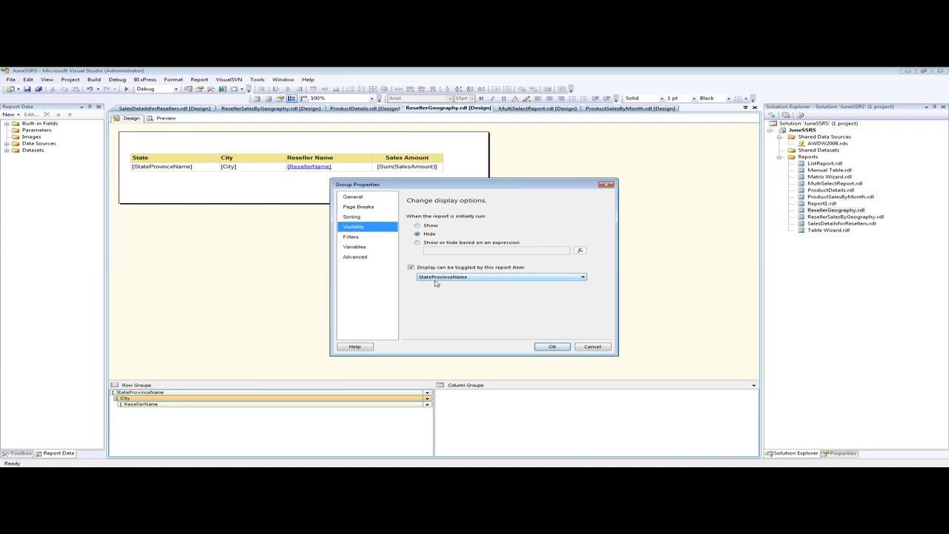
{"action": "left_click", "coordinate": [566, 348]}
{"action": "left_click", "coordinate": [568, 350]}
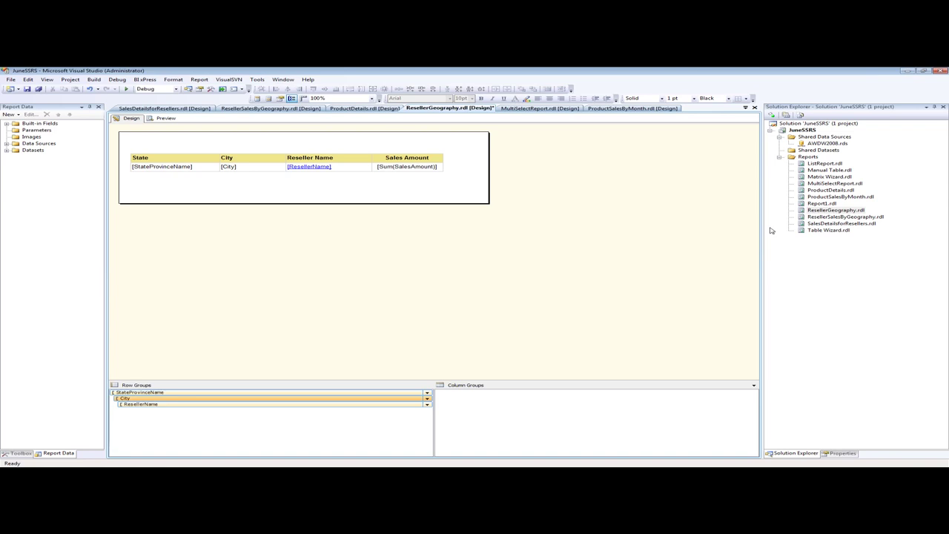
- Start adding a new item to the Reports folder from Solution Explorer
{"action": "left_click", "coordinate": [811, 158]}
{"action": "right_click", "coordinate": [811, 158]}
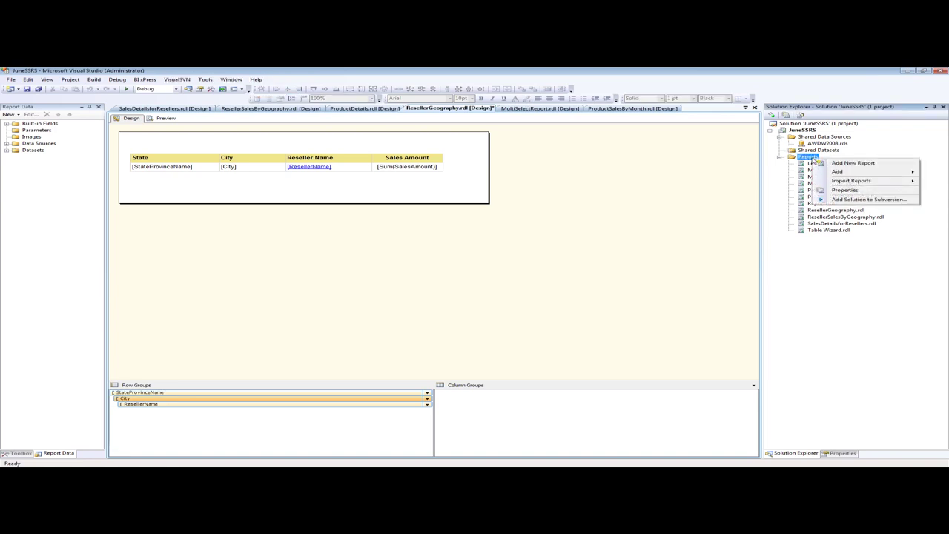
{"action": "mouse_move", "coordinate": [823, 174]}
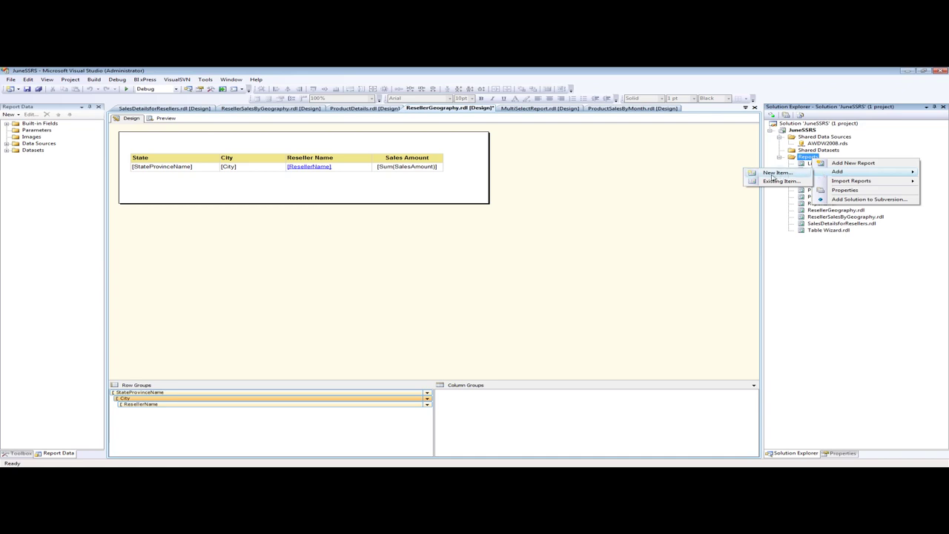
{"action": "left_click", "coordinate": [773, 176]}
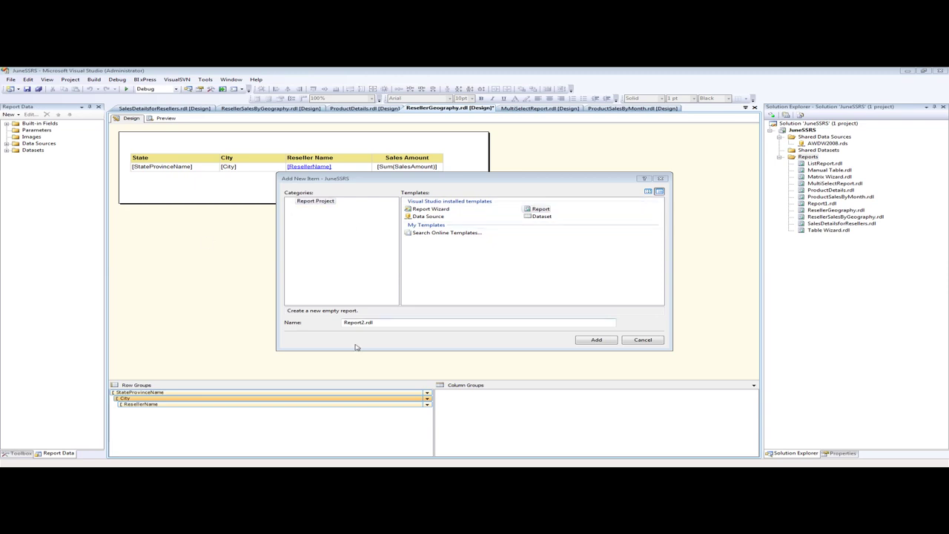
- Name the new report ExpressionsReport.rdl and add it to the project
{"action": "double_click", "coordinate": [367, 323]}
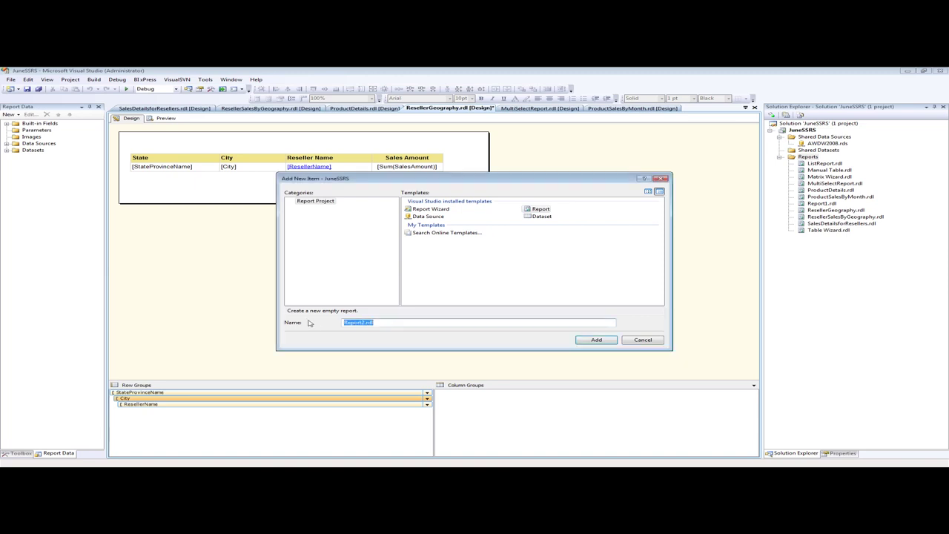
{"action": "key", "text": "Home"}
{"action": "key", "text": "shift+Right"}
{"action": "key", "text": "shift+Right"}
{"action": "key", "text": "shift+Right"}
{"action": "key", "text": "shift+Right"}
{"action": "key", "text": "shift+Right"}
{"action": "key", "text": "shift+Right"}
{"action": "type", "text": "ExpressionsReport"}
{"action": "key", "text": "Return"}
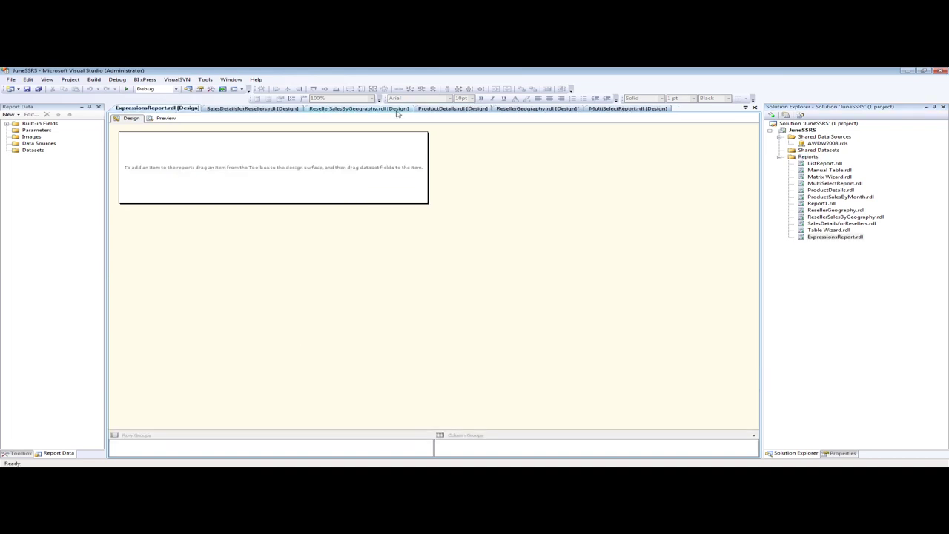
{"action": "right_click", "coordinate": [46, 144]}
- Add data source AWDW2008 referencing the shared AWDW2008 data source
{"action": "left_click", "coordinate": [51, 149]}
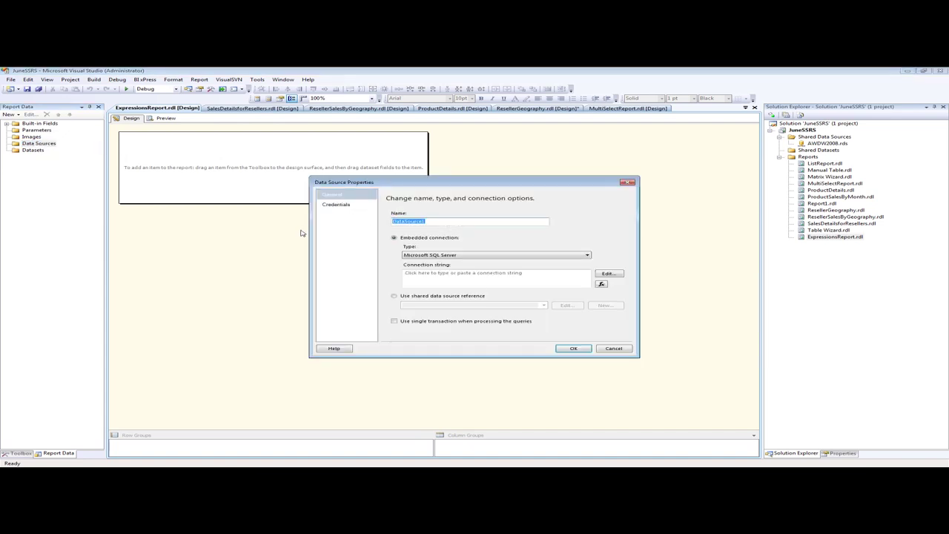
{"action": "type", "text": "AWDW2008"}
{"action": "left_click", "coordinate": [433, 296]}
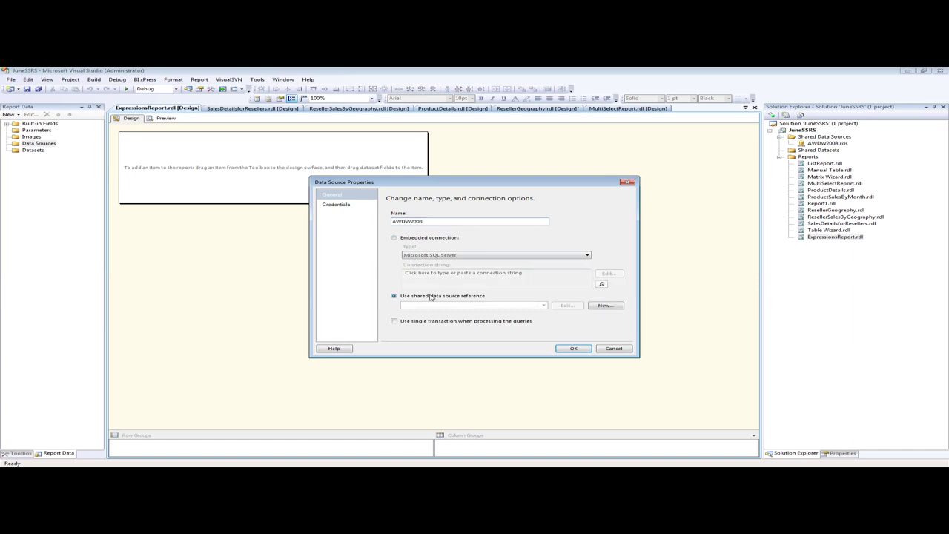
{"action": "left_click", "coordinate": [542, 306]}
{"action": "left_click", "coordinate": [475, 315]}
{"action": "left_click", "coordinate": [574, 348]}
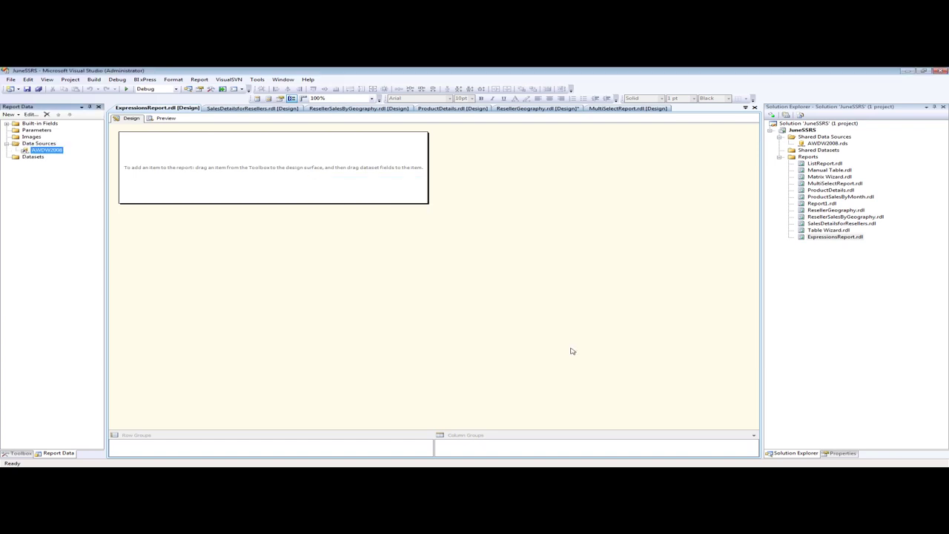
- Create an embedded dataset named EmployeeSalesByYr using the AWDW2008 data source
{"action": "left_click", "coordinate": [33, 157]}
{"action": "right_click", "coordinate": [33, 158]}
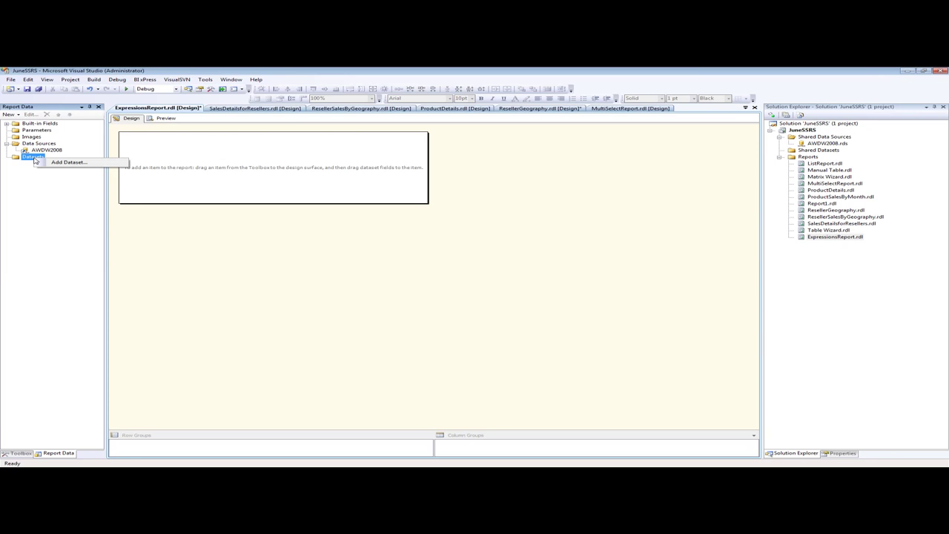
{"action": "left_click", "coordinate": [69, 162]}
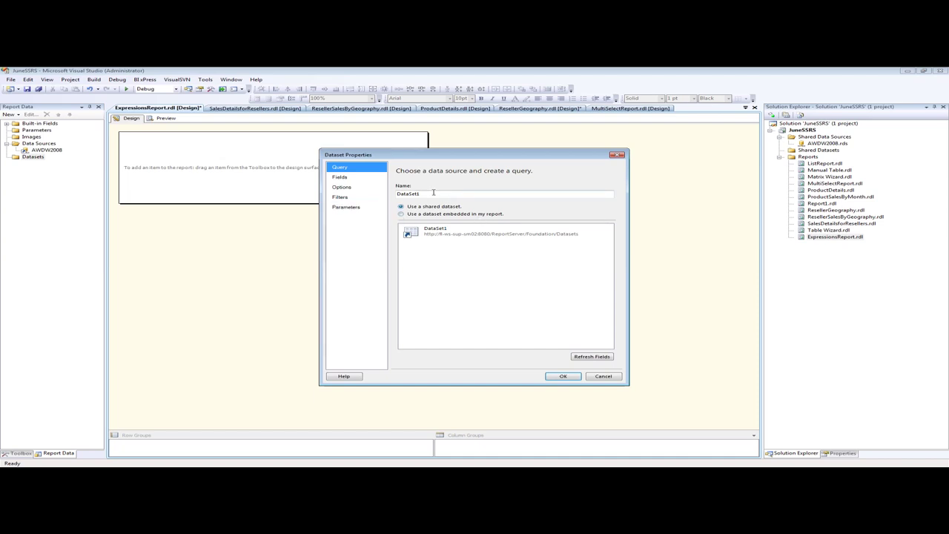
{"action": "left_click", "coordinate": [345, 199]}
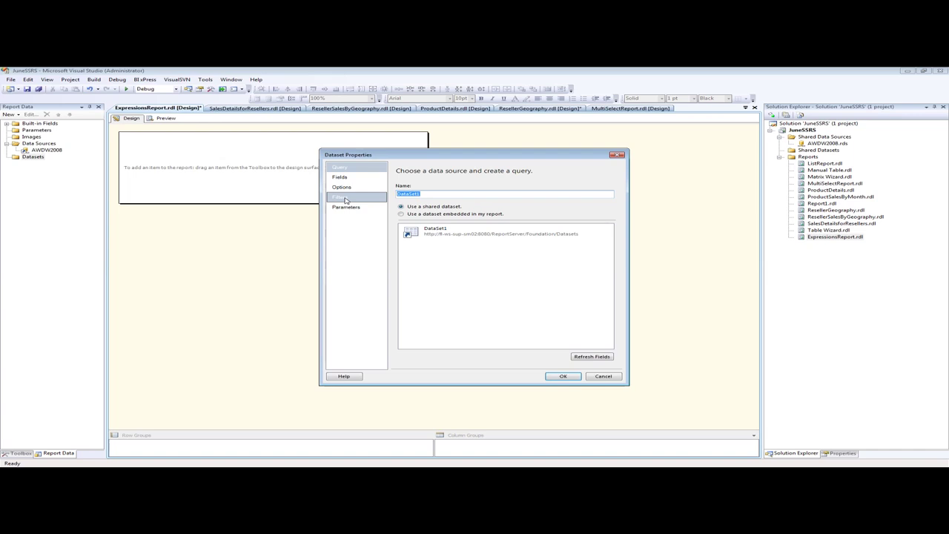
{"action": "type", "text": "EmployeeSalesByYr"}
{"action": "left_click", "coordinate": [435, 214]}
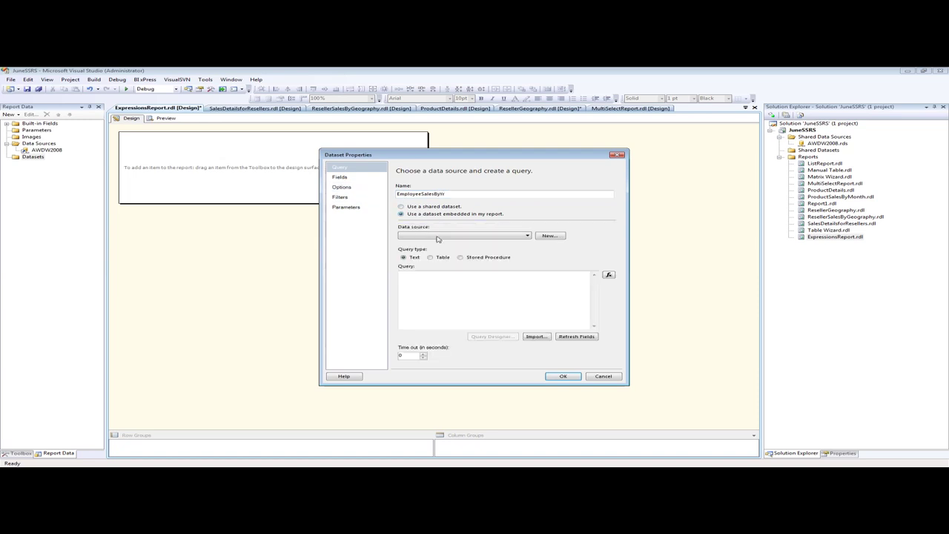
{"action": "left_click", "coordinate": [438, 236]}
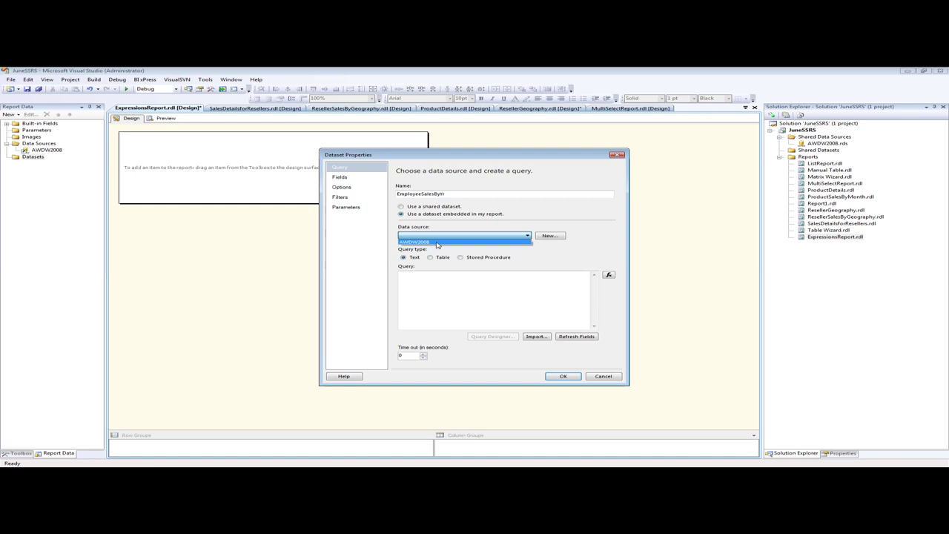
{"action": "left_click", "coordinate": [438, 243]}
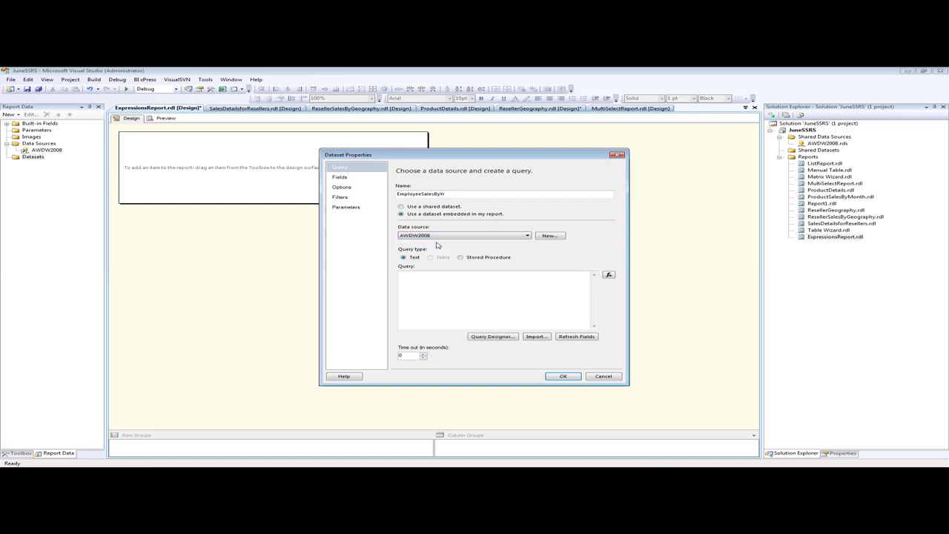
- Paste the prepared SQL sales query into the dataset and confirm it
{"action": "left_click", "coordinate": [463, 300]}
{"action": "right_click", "coordinate": [443, 285]}
{"action": "left_click", "coordinate": [449, 314]}
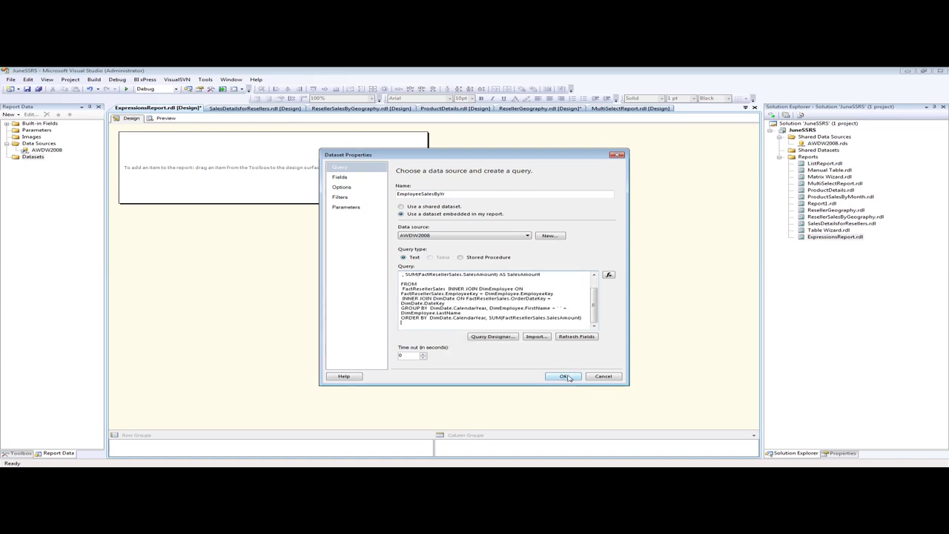
{"action": "left_click", "coordinate": [593, 306]}
{"action": "left_click_drag", "start_coordinate": [593, 307], "coordinate": [593, 293]}
{"action": "scroll", "coordinate": [594, 293], "scroll_direction": "up", "scroll_amount": 1}
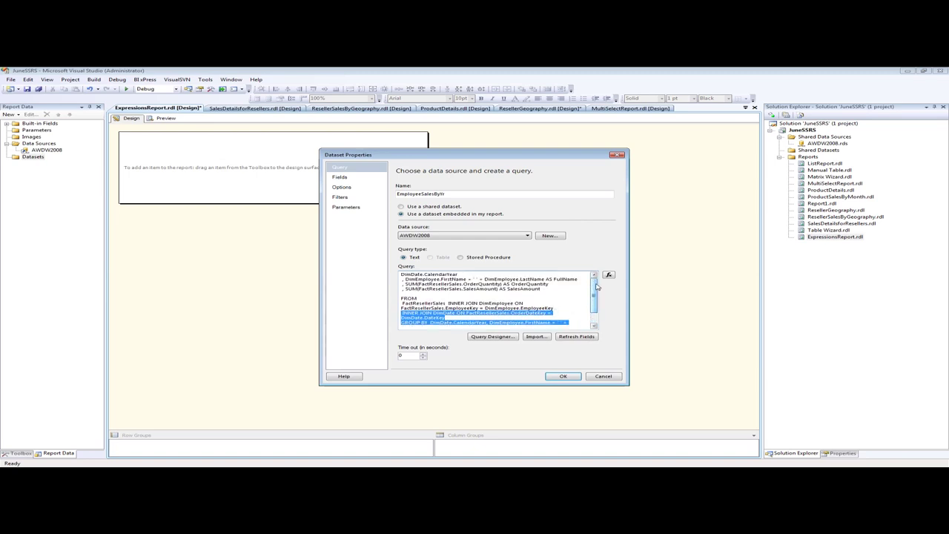
{"action": "left_click", "coordinate": [563, 376]}
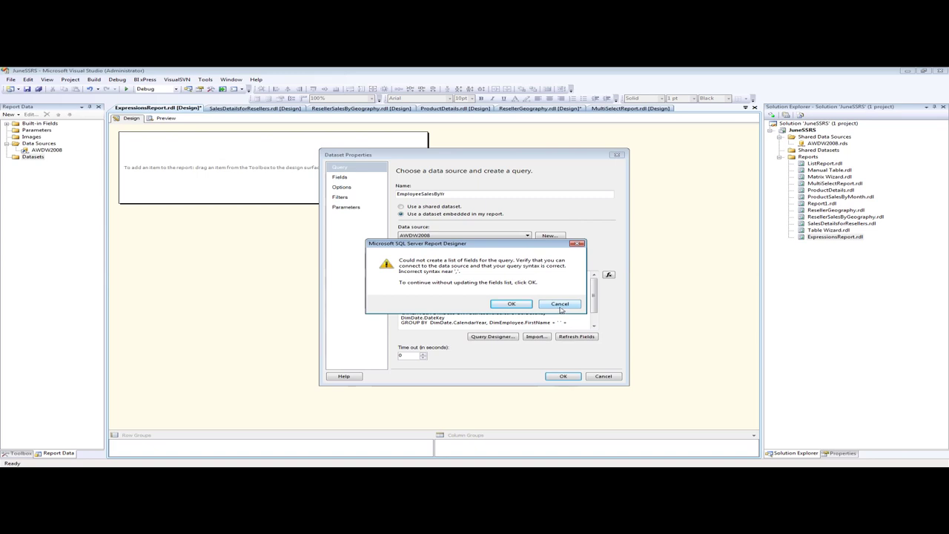
- Dismiss the syntax error, refresh the dataset's fields and close the dialog
{"action": "left_click", "coordinate": [560, 304]}
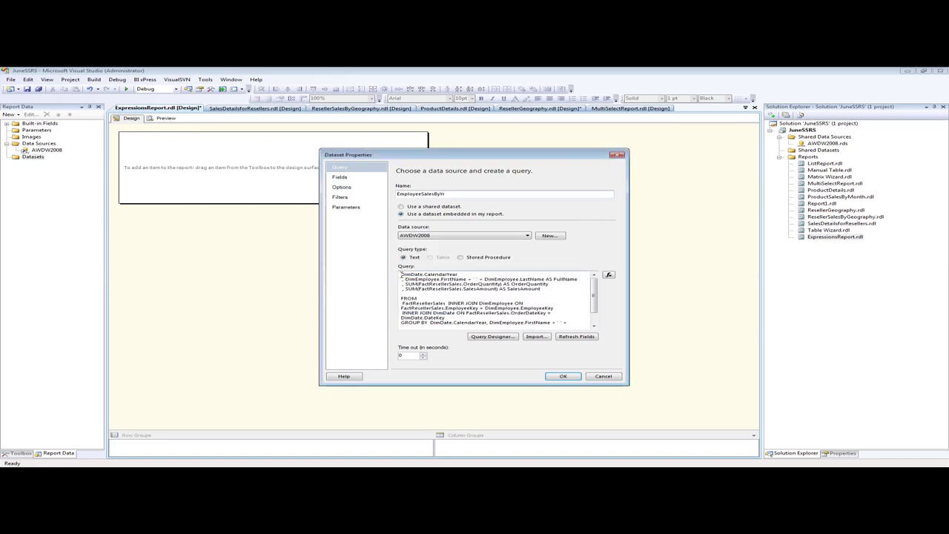
{"action": "left_click_drag", "start_coordinate": [401, 273], "coordinate": [566, 342]}
{"action": "left_click", "coordinate": [566, 338]}
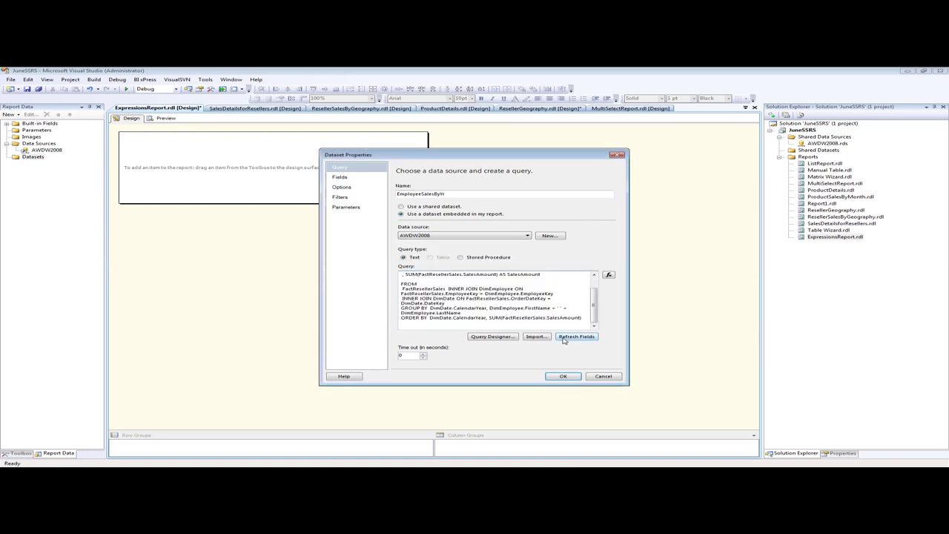
{"action": "left_click", "coordinate": [563, 376]}
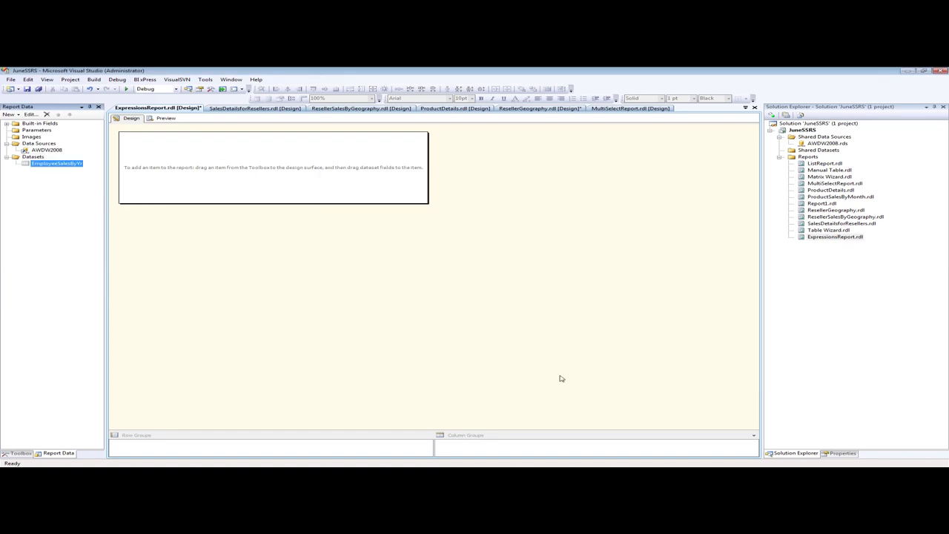
- Reopen EmployeeSalesByYr, insert 'Select' at the start of its query, and save
{"action": "double_click", "coordinate": [49, 164]}
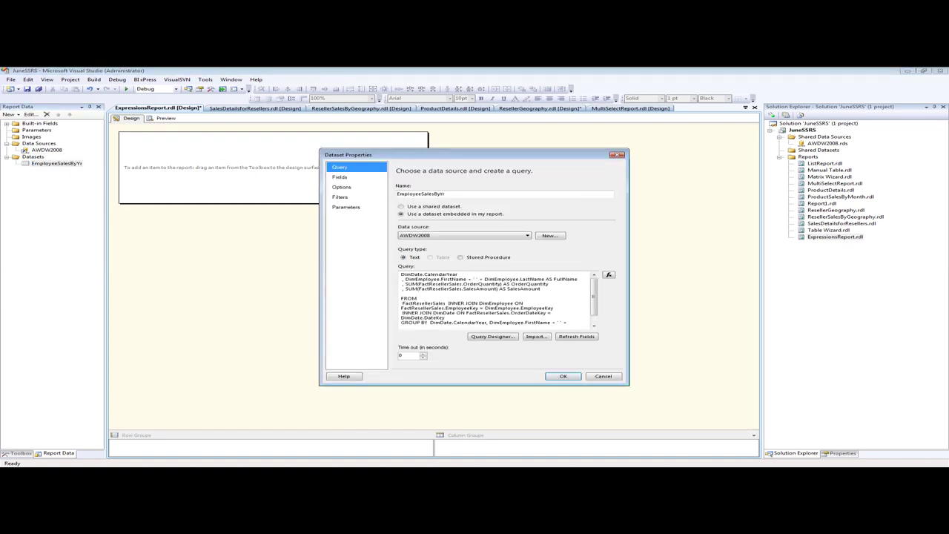
{"action": "left_click", "coordinate": [571, 304]}
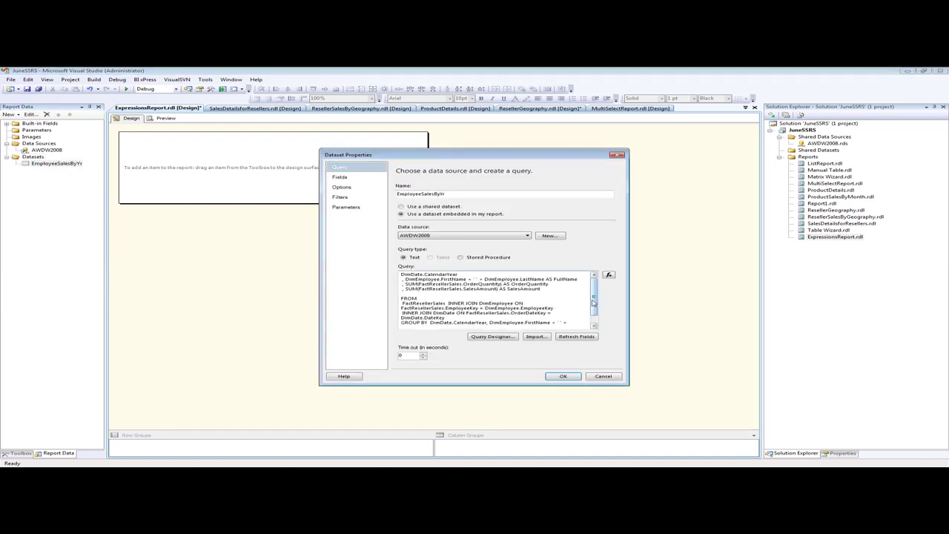
{"action": "scroll", "coordinate": [594, 303], "scroll_direction": "down", "scroll_amount": 1}
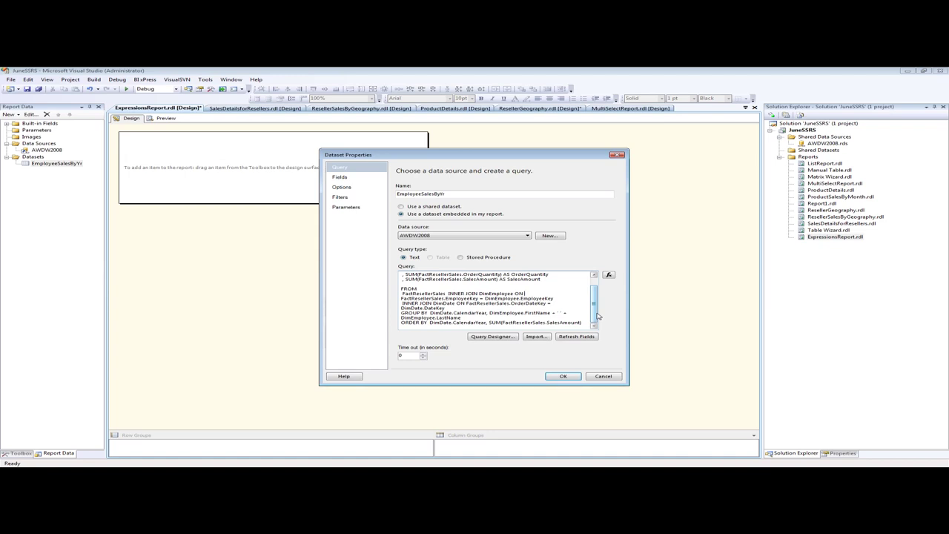
{"action": "scroll", "coordinate": [597, 317], "scroll_direction": "up", "scroll_amount": 1}
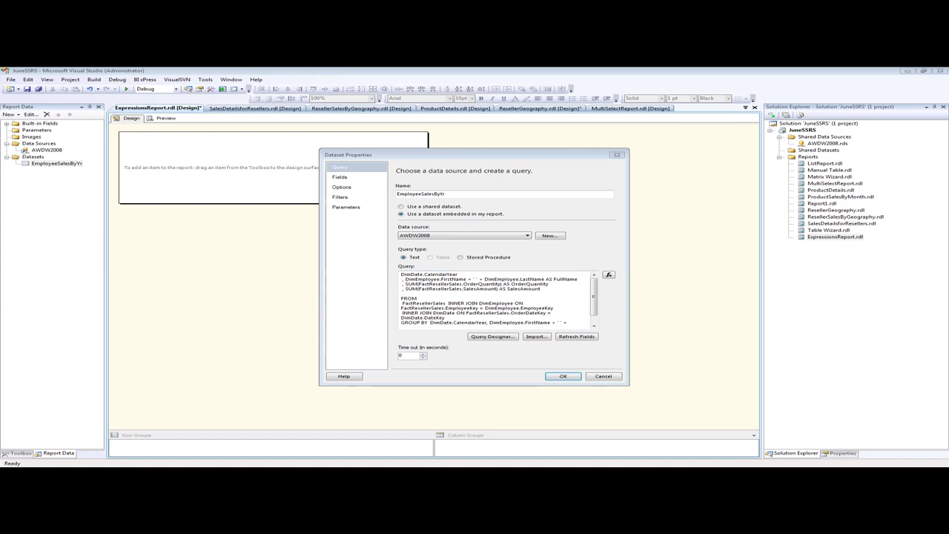
{"action": "left_click", "coordinate": [349, 208]}
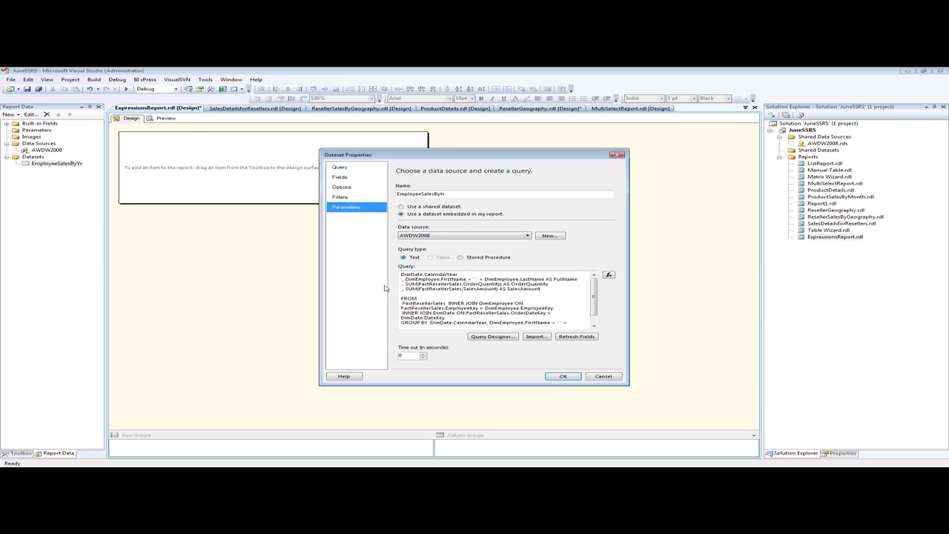
{"action": "left_click", "coordinate": [341, 168]}
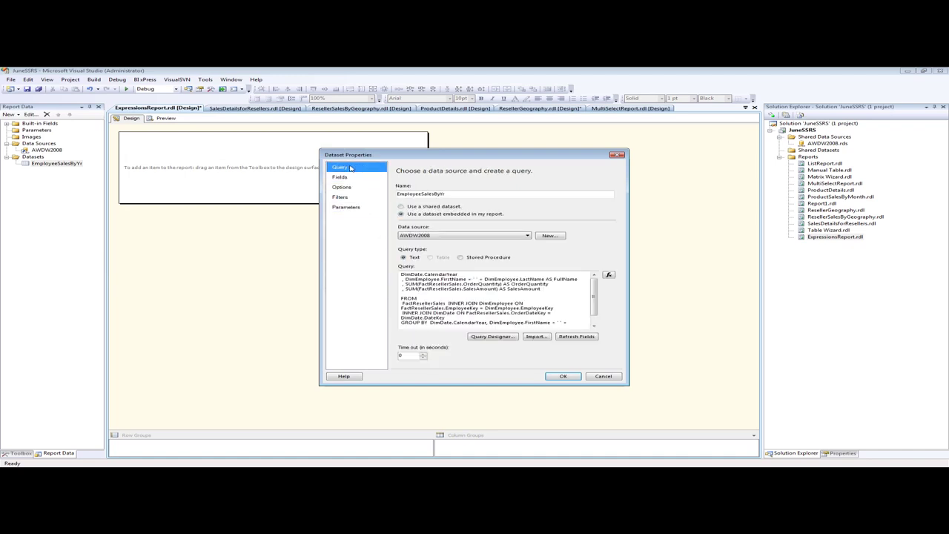
{"action": "left_click", "coordinate": [401, 274]}
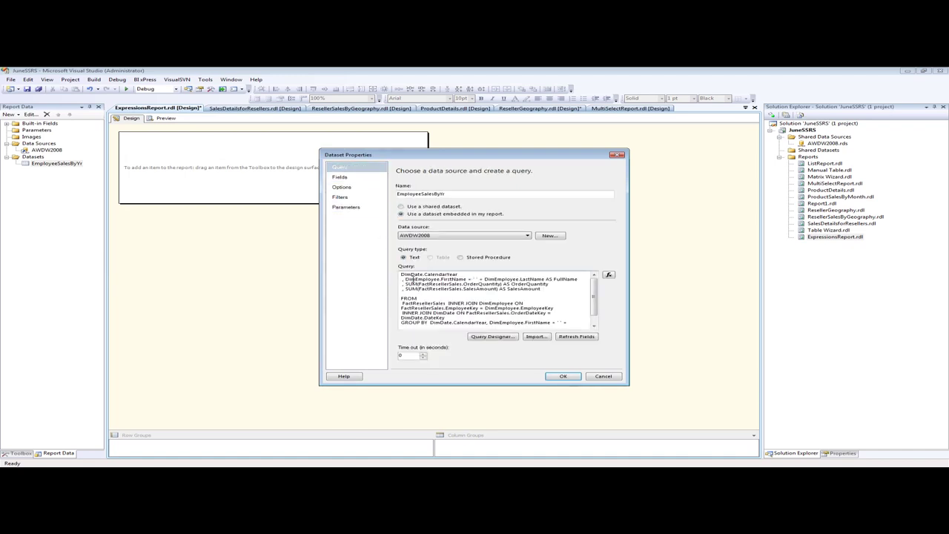
{"action": "scroll", "coordinate": [421, 279], "scroll_direction": "up", "scroll_amount": 1}
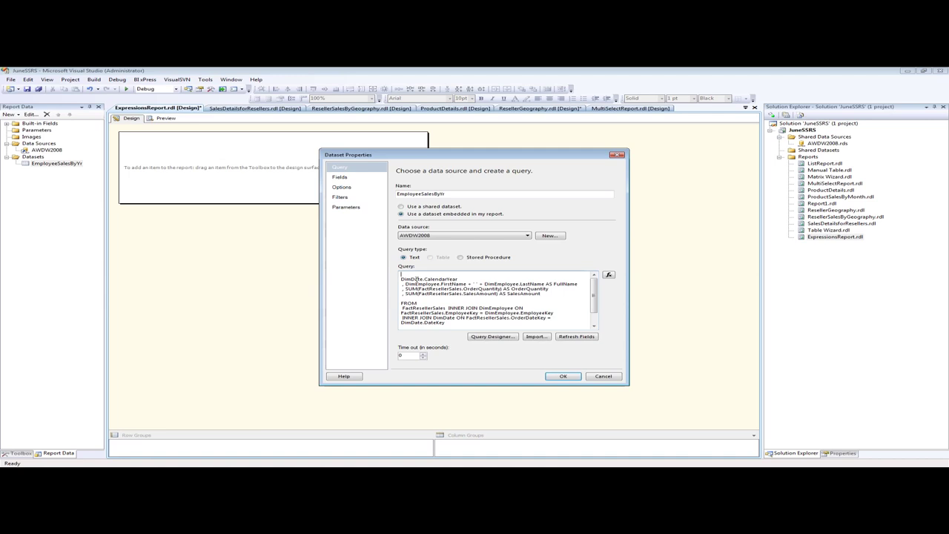
{"action": "type", "text": "Select"}
{"action": "left_click", "coordinate": [561, 377]}
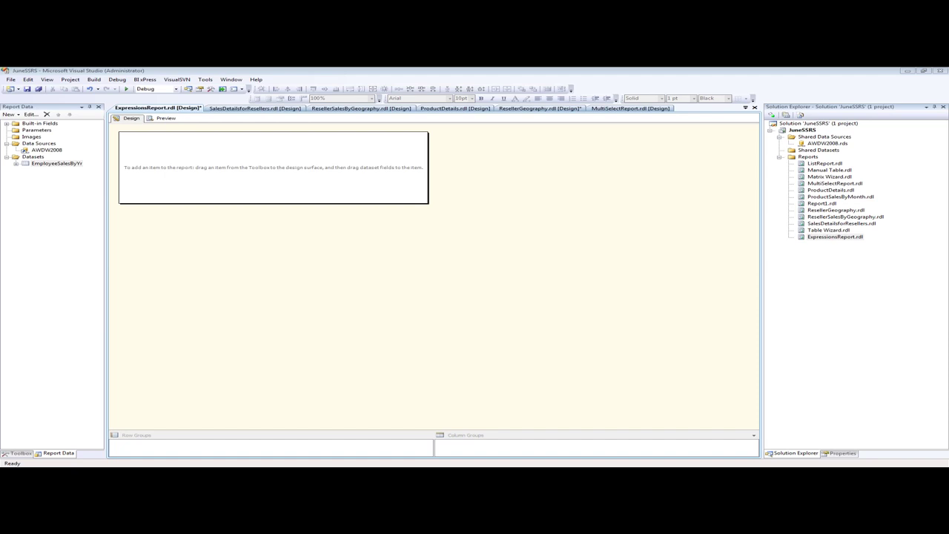
- Place a Table on the report body and group its rows by the CalendarYear field
{"action": "left_click", "coordinate": [57, 164]}
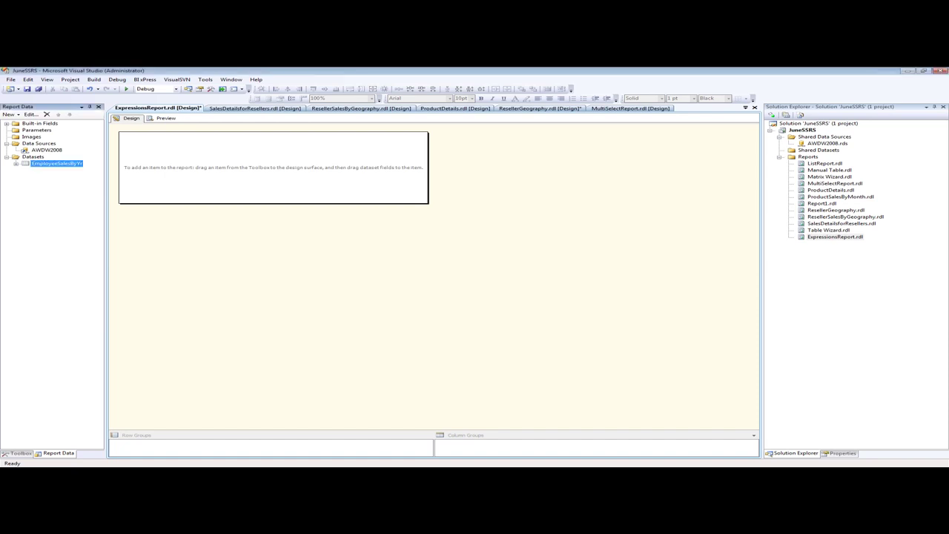
{"action": "left_click", "coordinate": [16, 163]}
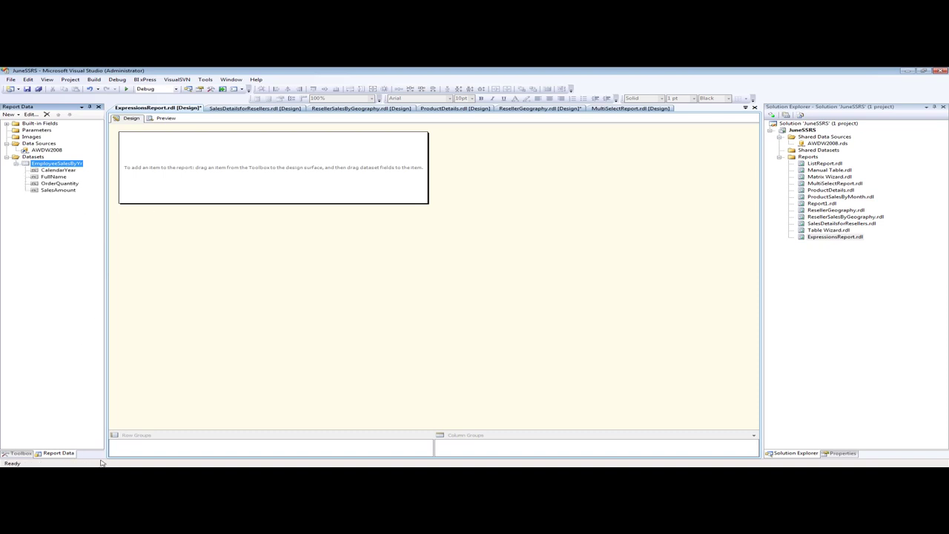
{"action": "left_click", "coordinate": [22, 454]}
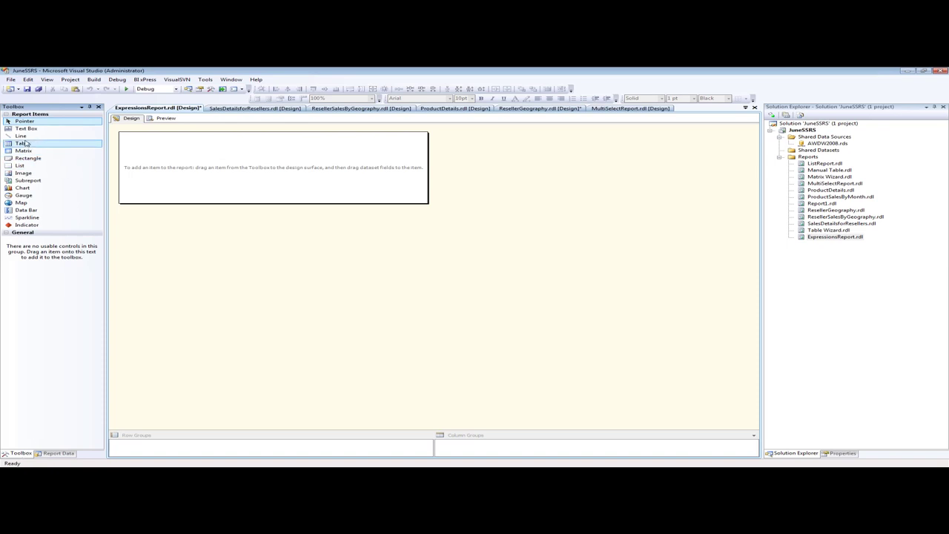
{"action": "left_click_drag", "start_coordinate": [22, 143], "coordinate": [153, 163]}
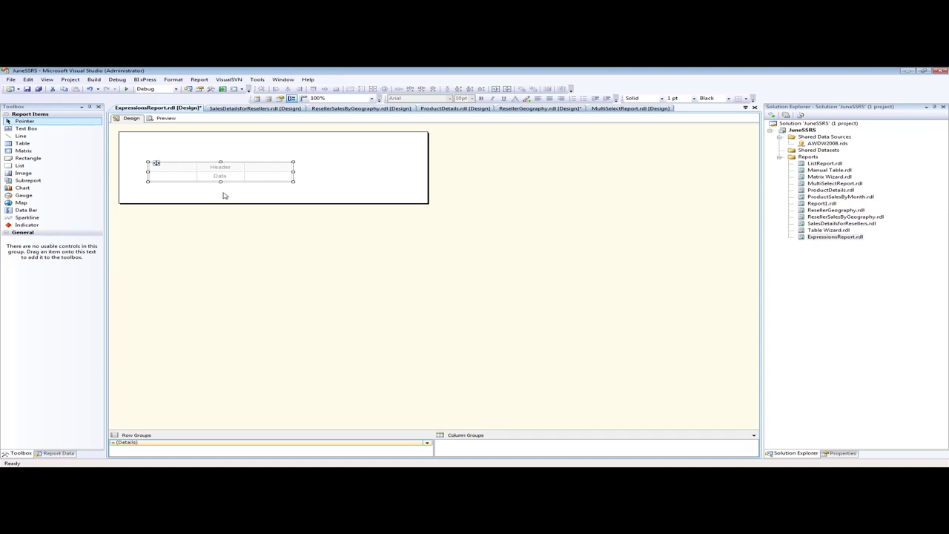
{"action": "left_click", "coordinate": [54, 454]}
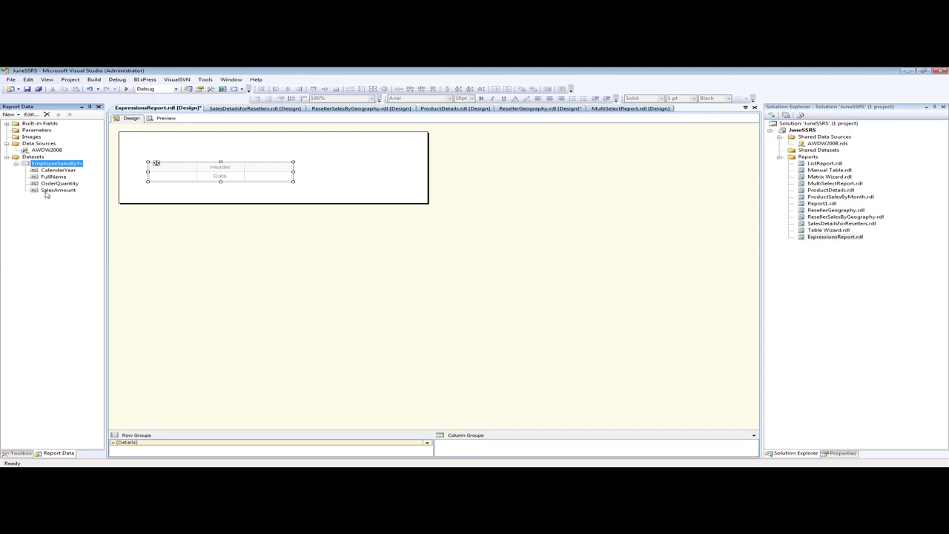
{"action": "left_click_drag", "start_coordinate": [58, 171], "coordinate": [147, 443]}
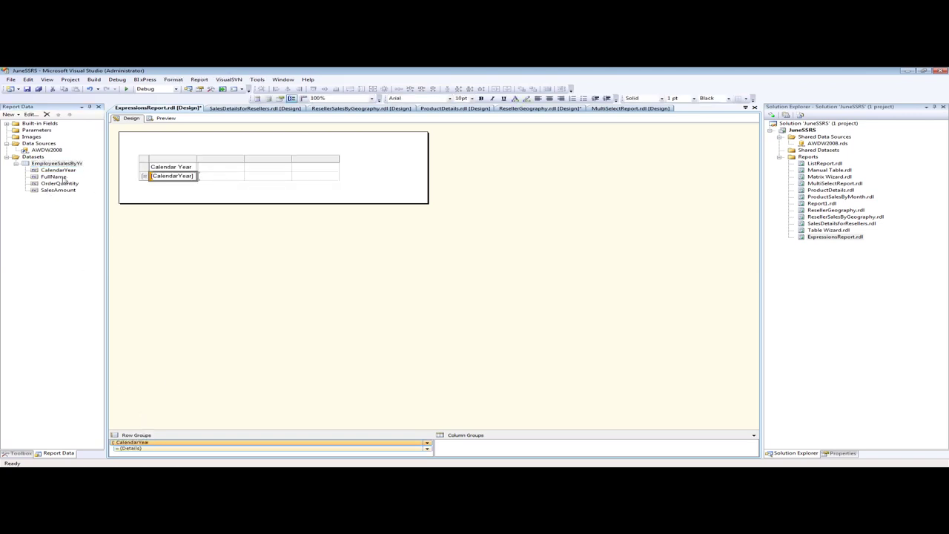